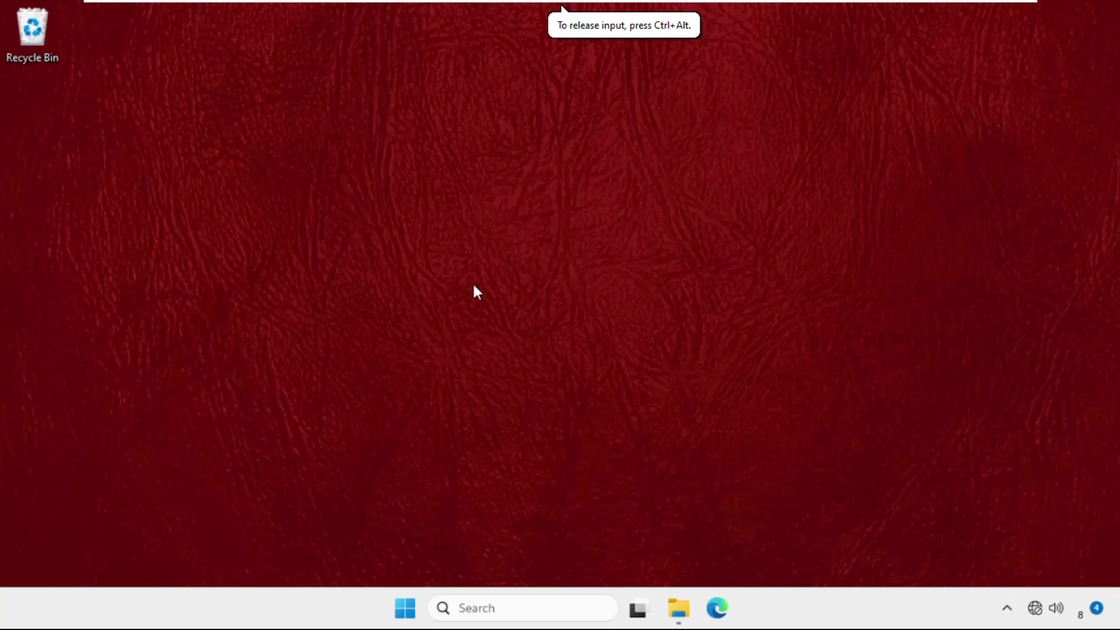
- Open the taskbar search panel to look for Task Manager
{"action": "left_click", "coordinate": [496, 615]}
{"action": "type", "text": "tas"}
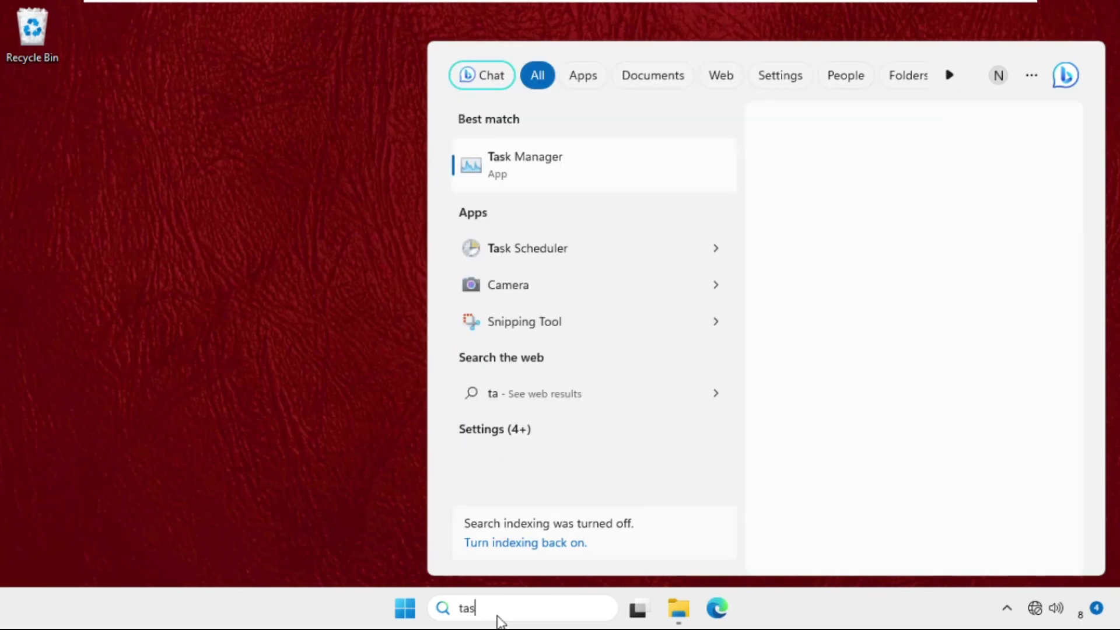
{"action": "type", "text": "k ma"}
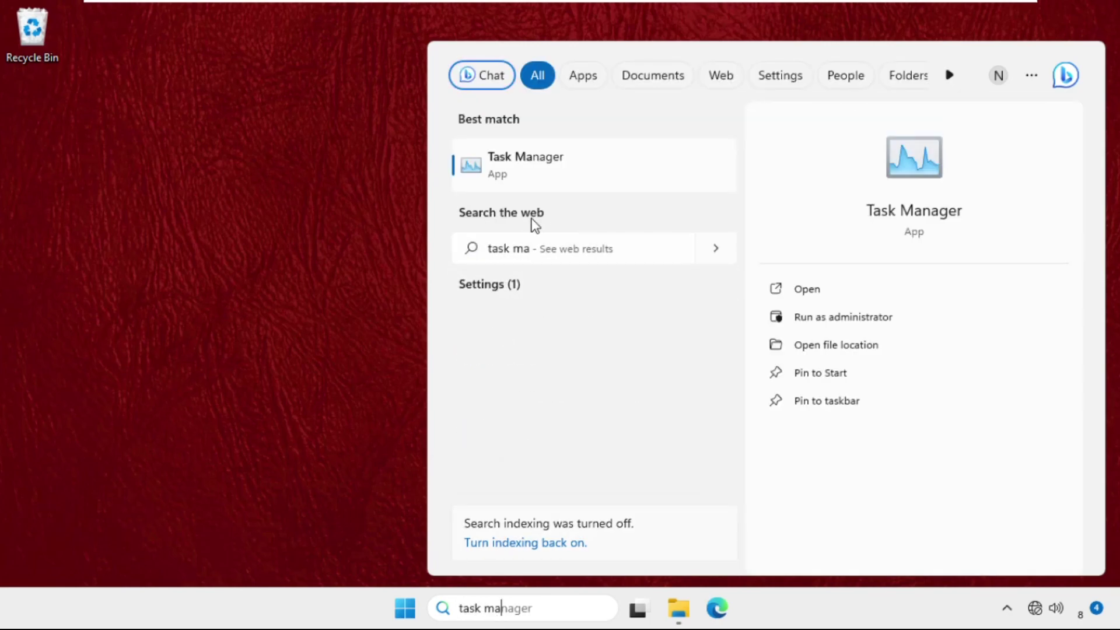
- Launch Task Manager, restart Windows Explorer from its Processes list, and close Task Manager
{"action": "left_click", "coordinate": [551, 172]}
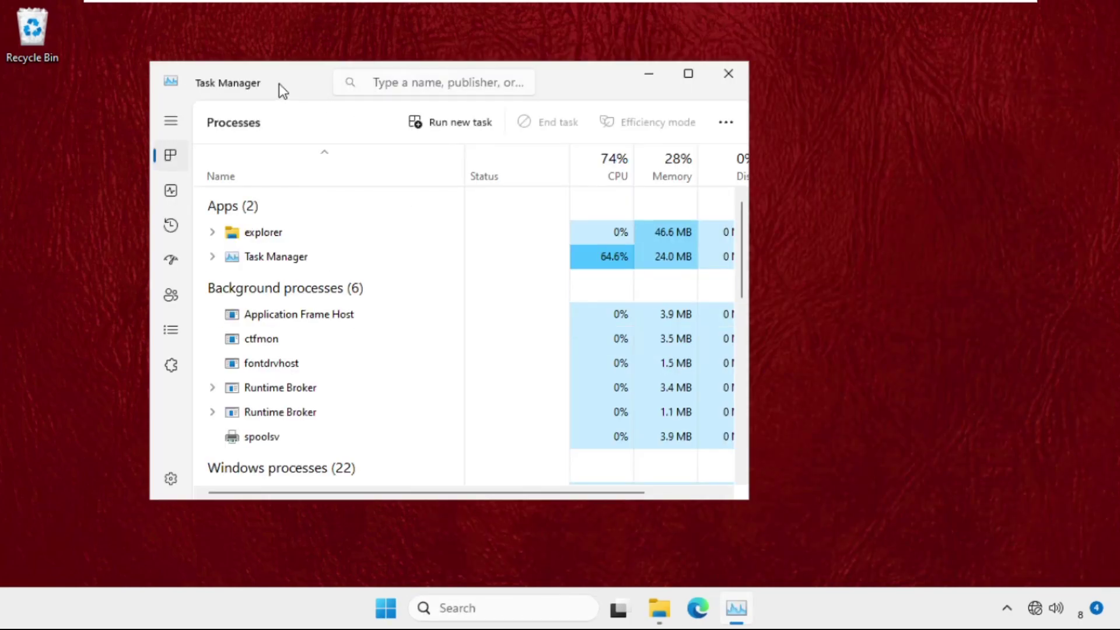
{"action": "left_click_drag", "start_coordinate": [282, 85], "coordinate": [350, 85]}
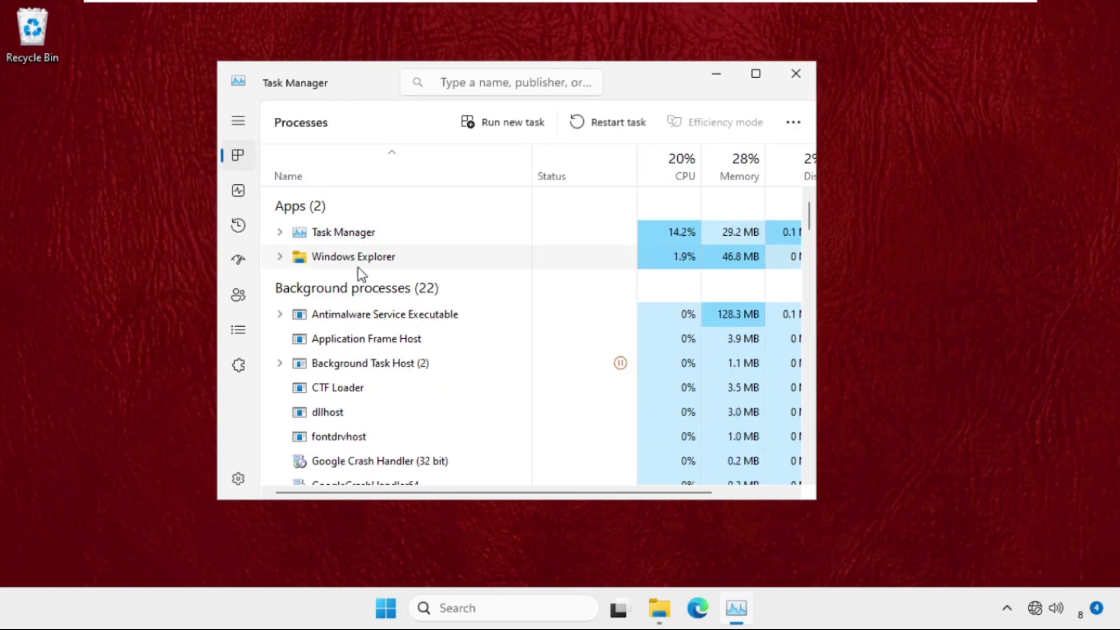
{"action": "right_click", "coordinate": [374, 254]}
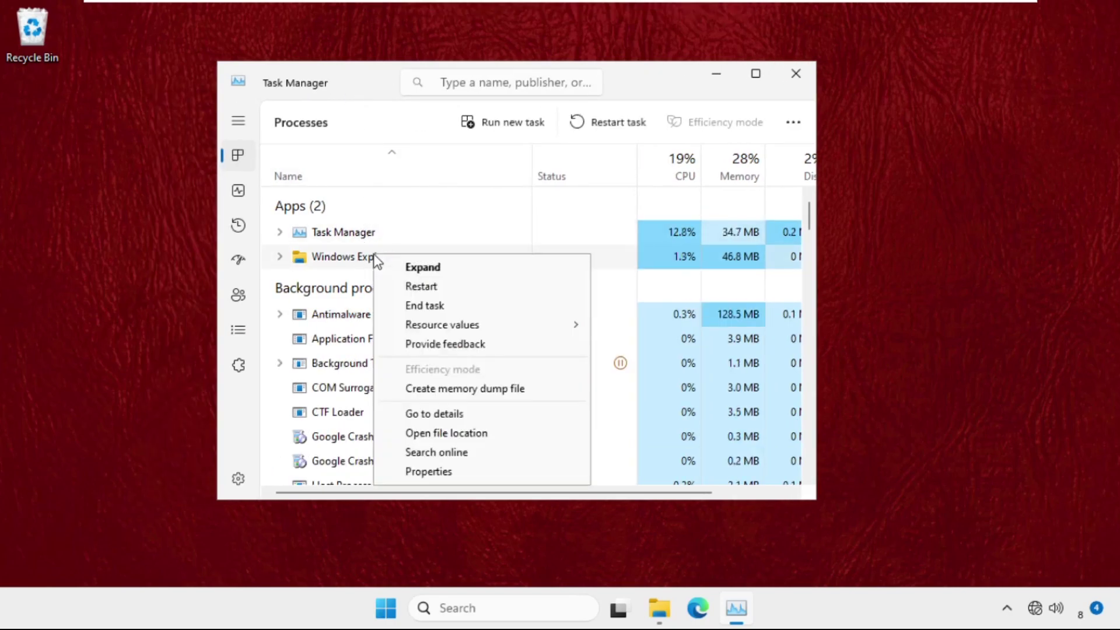
{"action": "left_click", "coordinate": [463, 292]}
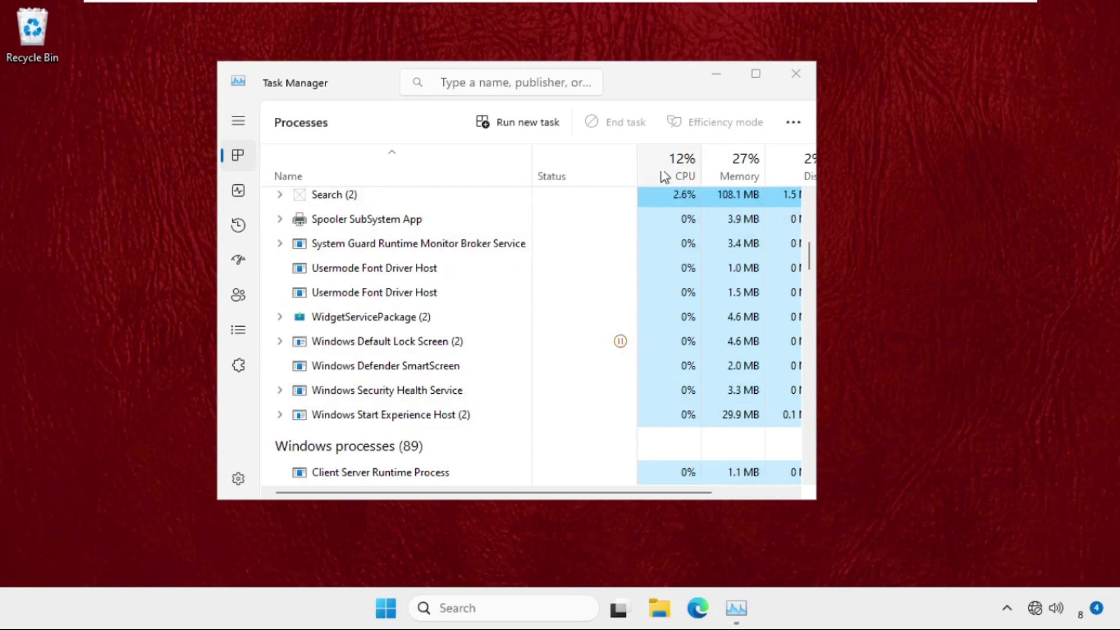
{"action": "left_click", "coordinate": [800, 81]}
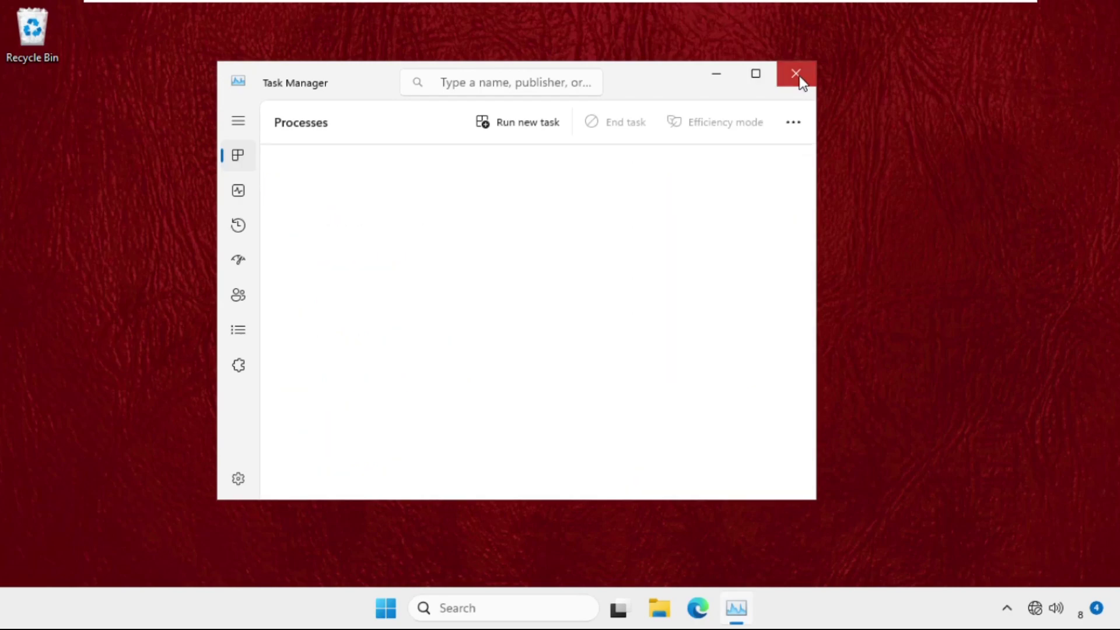
- Open Control Panel from search, switch View by to Category, then back to Large icons
{"action": "left_click", "coordinate": [537, 608]}
{"action": "type", "text": "c"}
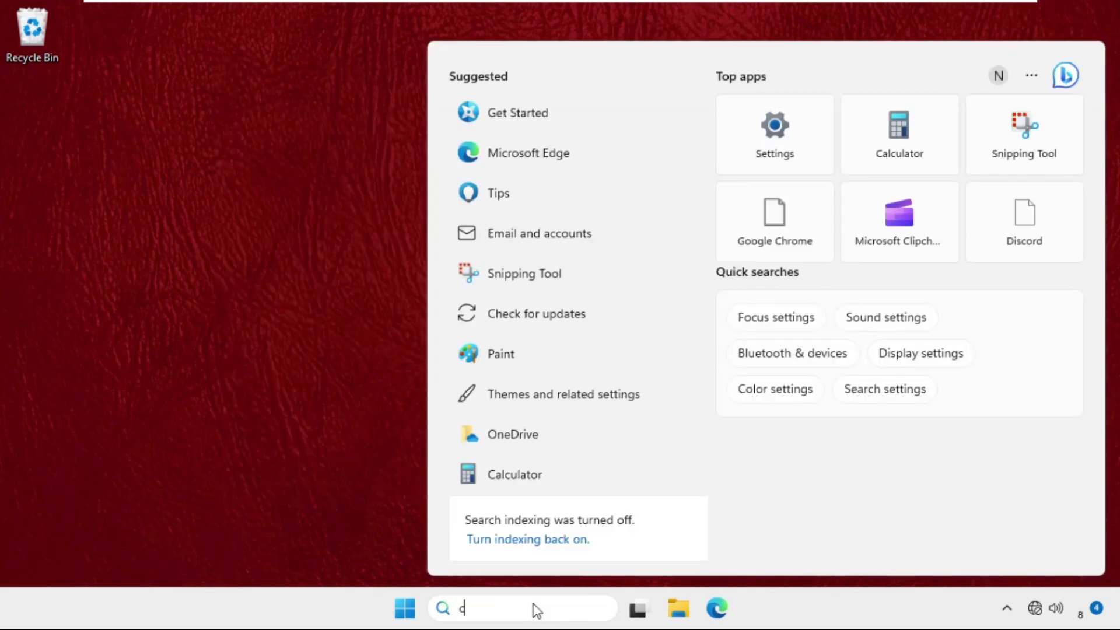
{"action": "type", "text": "ontrol"}
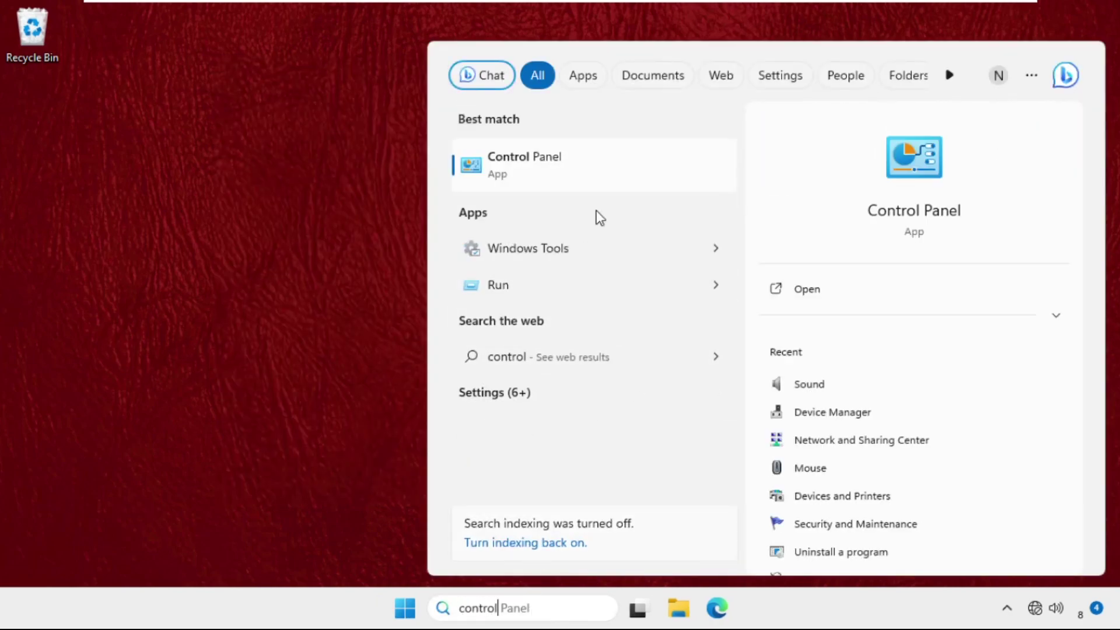
{"action": "left_click", "coordinate": [585, 162]}
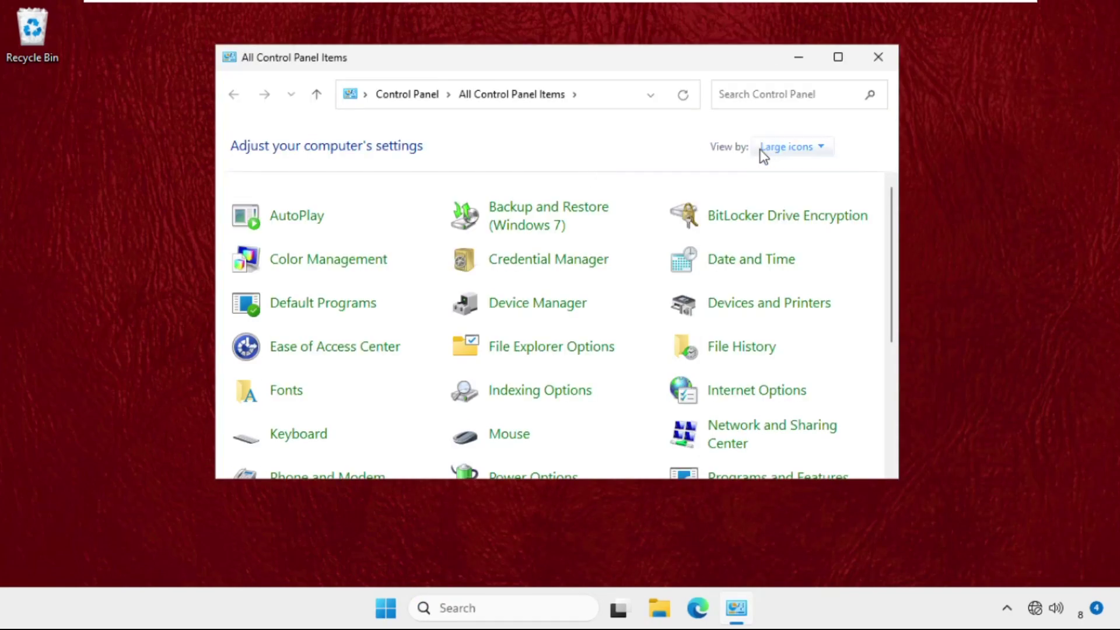
{"action": "left_click", "coordinate": [786, 147]}
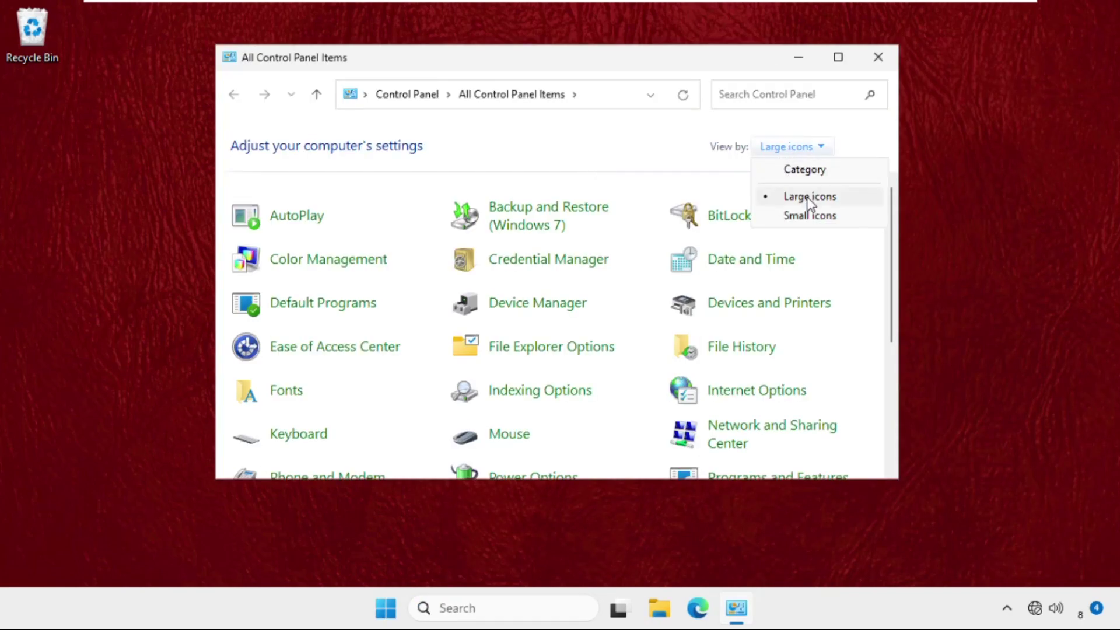
{"action": "left_click", "coordinate": [804, 171]}
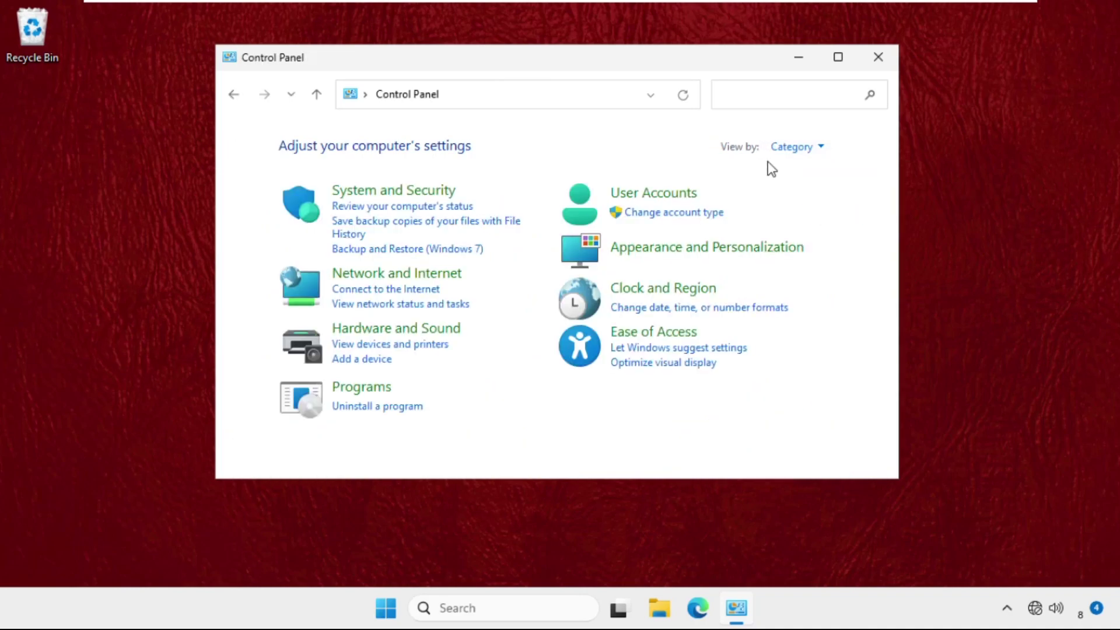
{"action": "left_click", "coordinate": [811, 149]}
{"action": "left_click", "coordinate": [808, 201]}
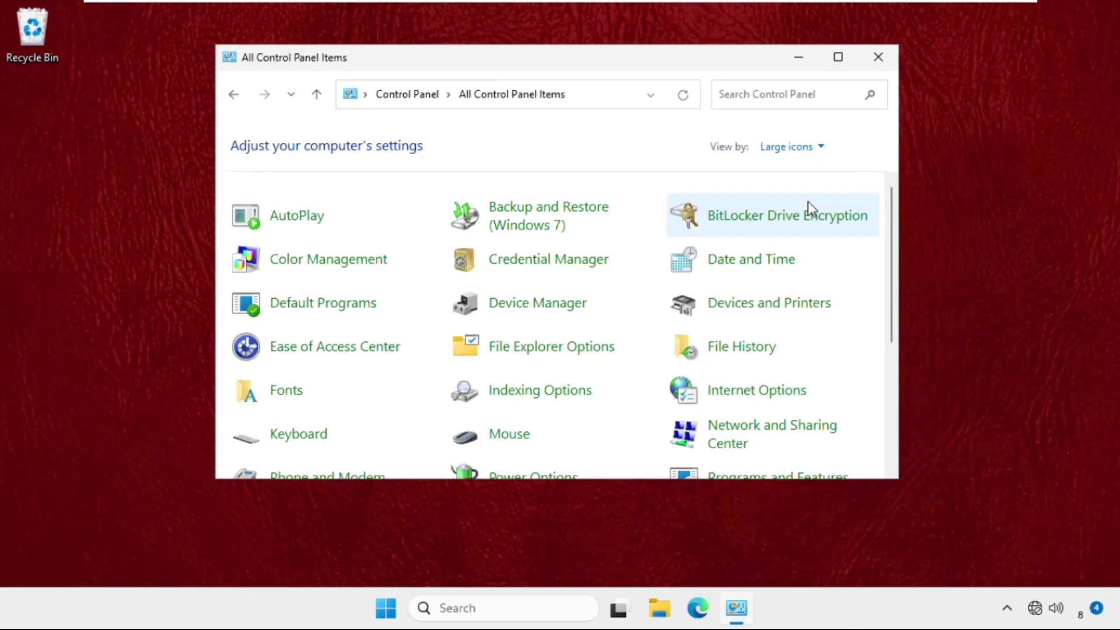
- Set 'Open File Explorer to' This PC in File Explorer Options and confirm with Apply and OK
{"action": "left_click", "coordinate": [533, 356]}
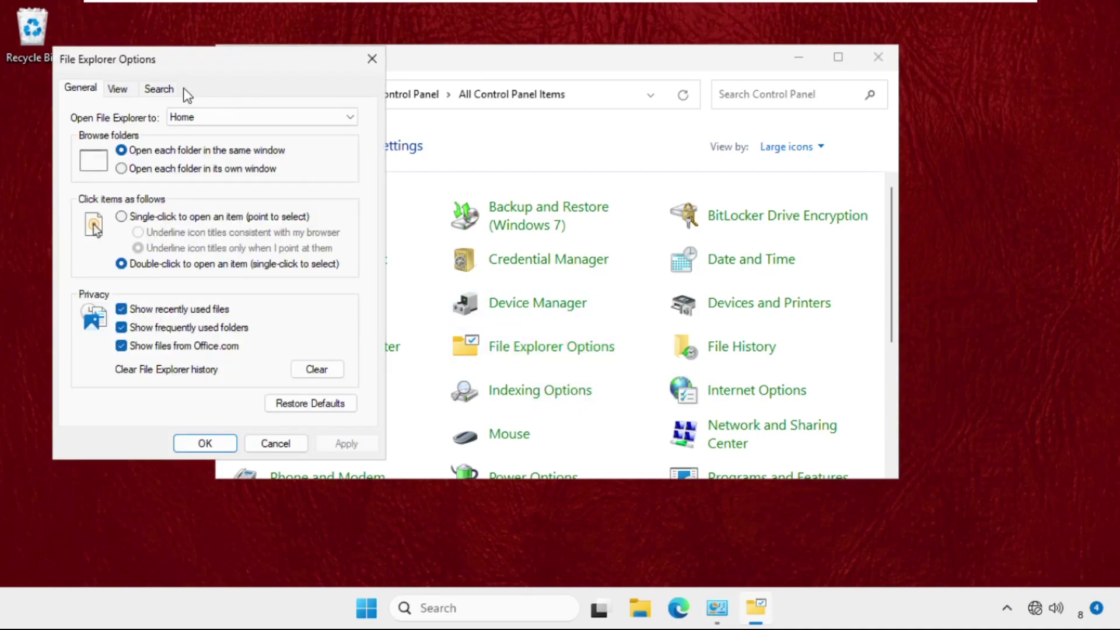
{"action": "left_click_drag", "start_coordinate": [79, 64], "coordinate": [233, 76]}
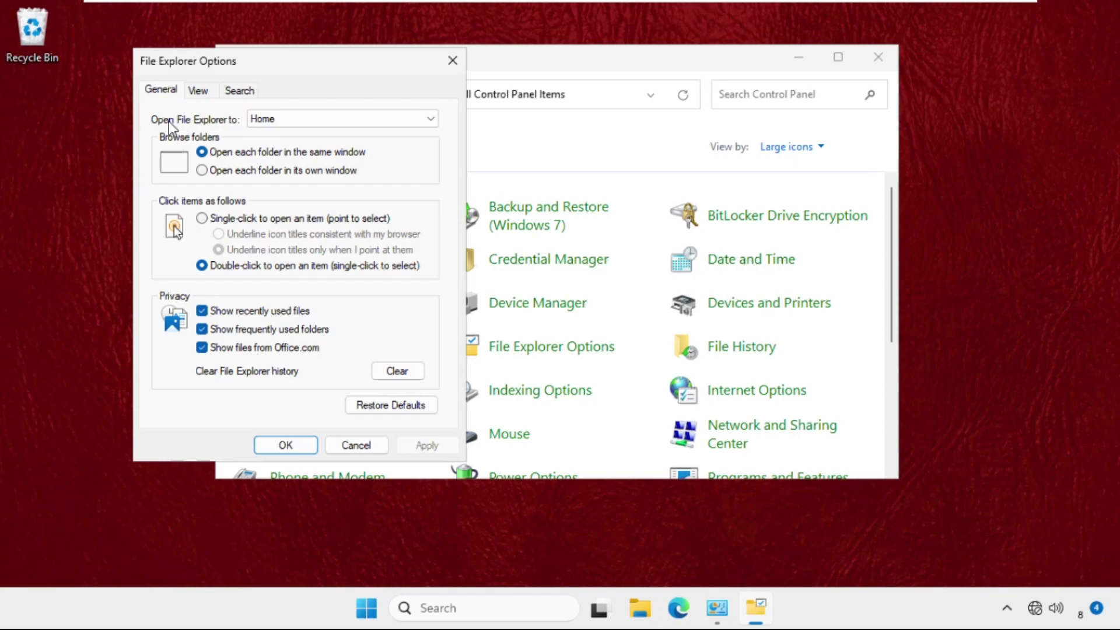
{"action": "left_click", "coordinate": [262, 121]}
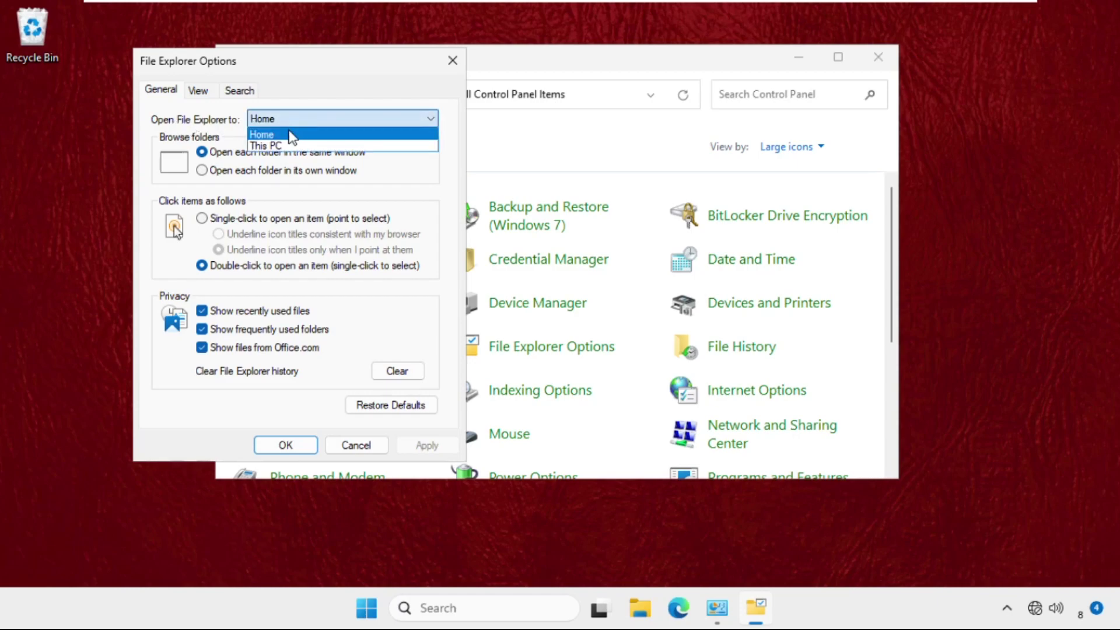
{"action": "left_click", "coordinate": [288, 145]}
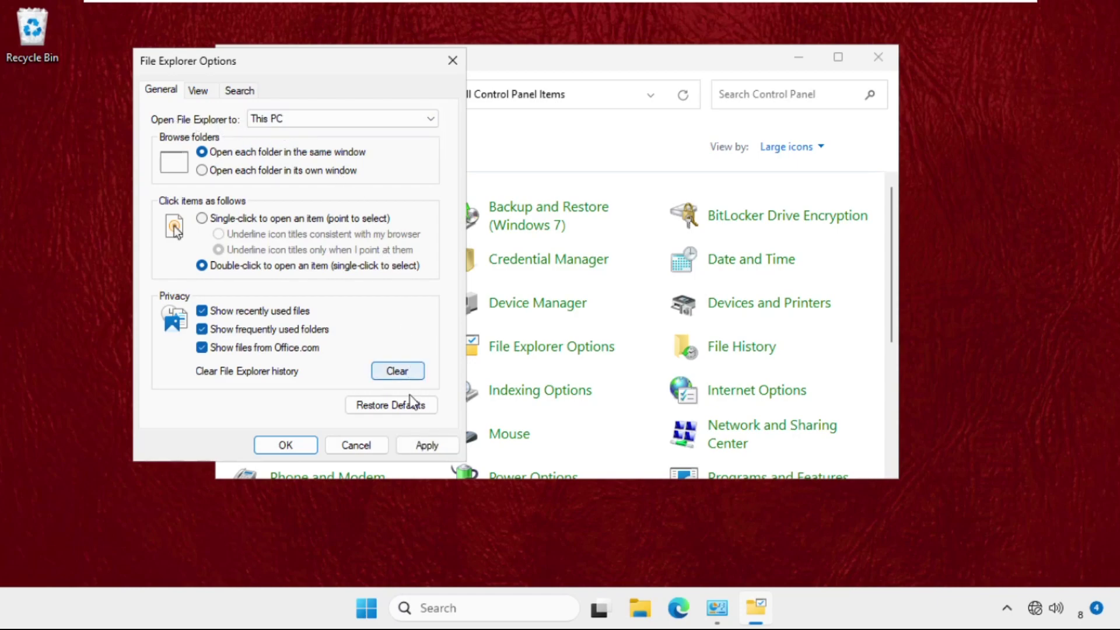
{"action": "left_click", "coordinate": [429, 447]}
{"action": "left_click", "coordinate": [302, 448]}
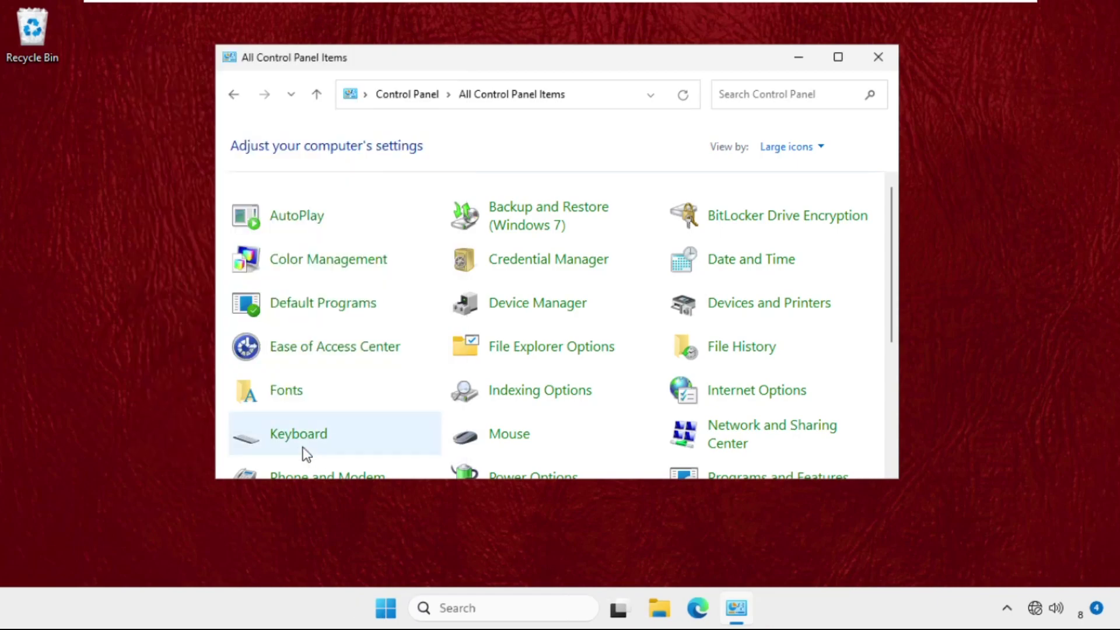
- Reopen File Explorer Options, clear the File Explorer history, and close the dialog
{"action": "left_click", "coordinate": [538, 348]}
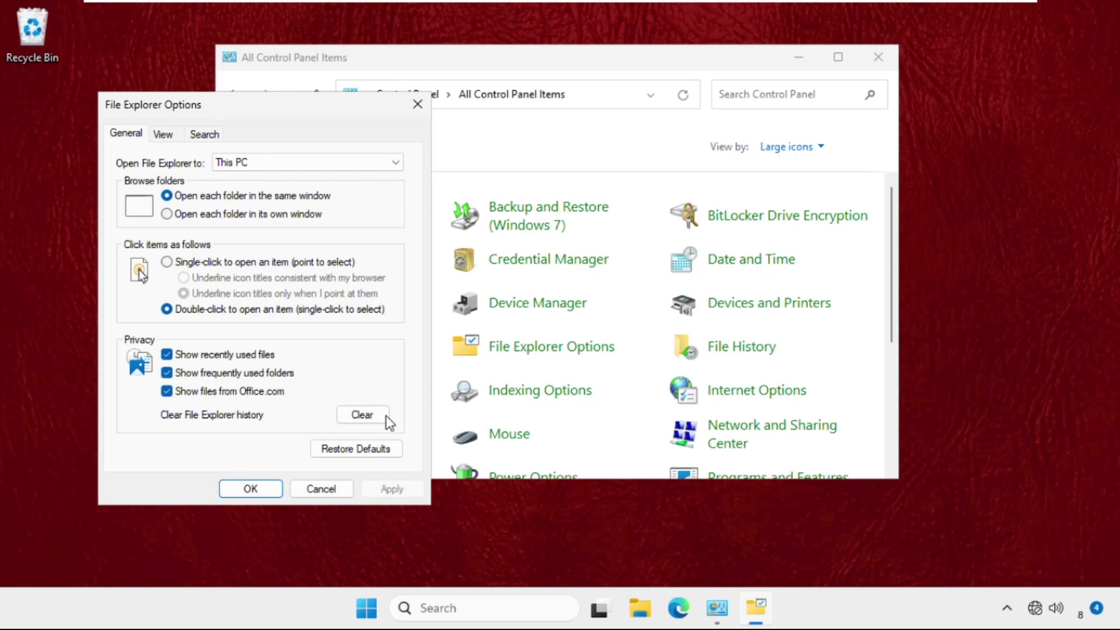
{"action": "left_click", "coordinate": [366, 415]}
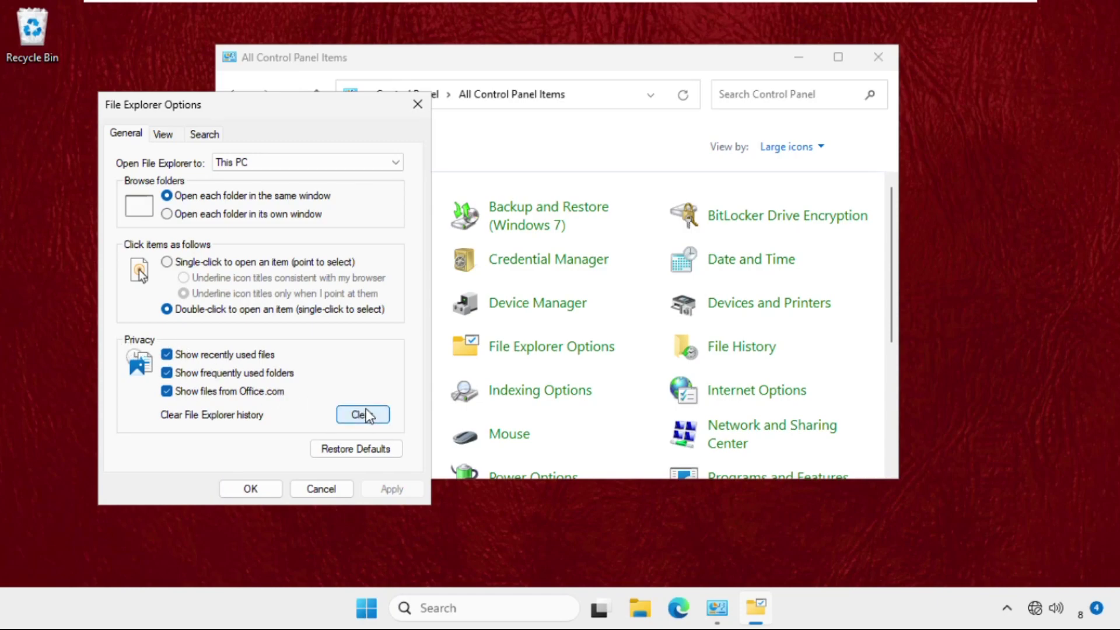
{"action": "left_click", "coordinate": [367, 420]}
{"action": "left_click", "coordinate": [260, 492]}
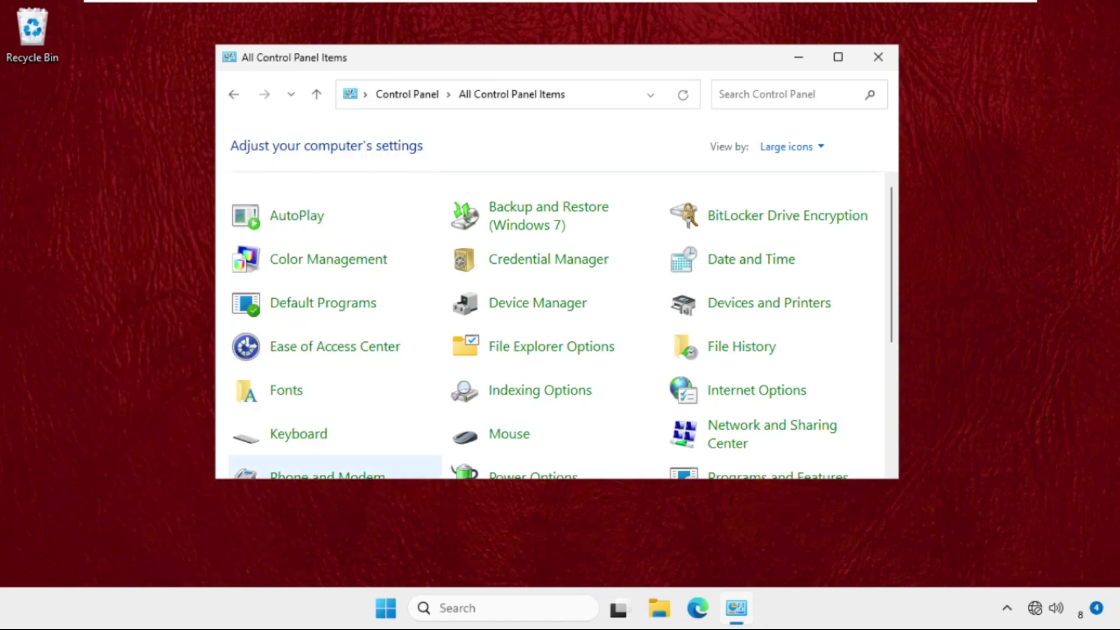
- Close Control Panel and show the Start menu power options listing Shut down and Restart
{"action": "left_click", "coordinate": [879, 60]}
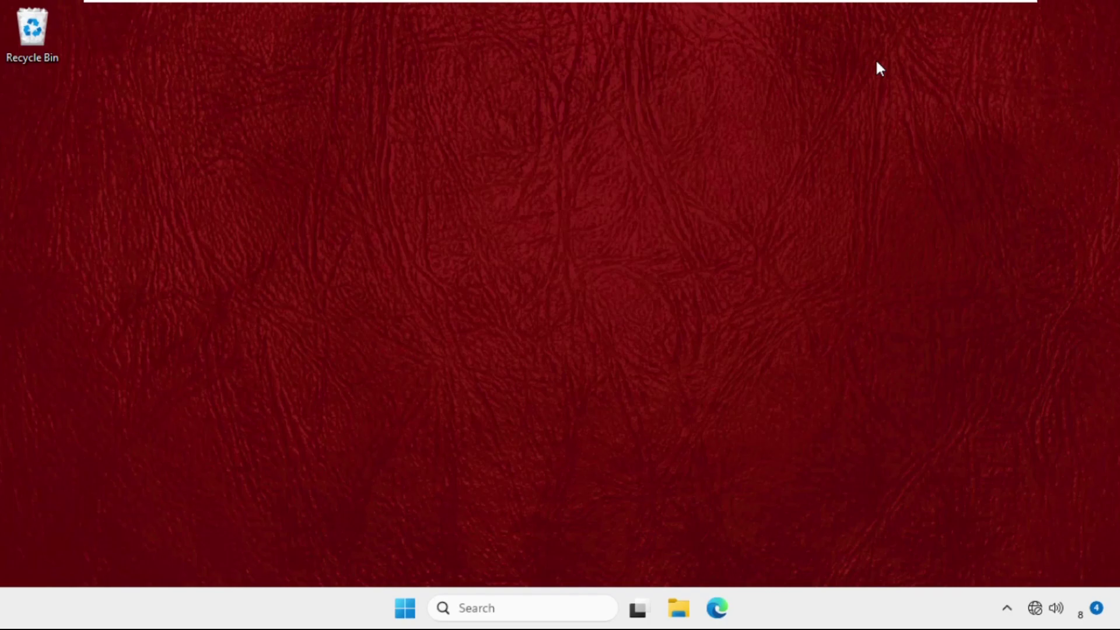
{"action": "left_click", "coordinate": [405, 607]}
{"action": "left_click", "coordinate": [778, 548]}
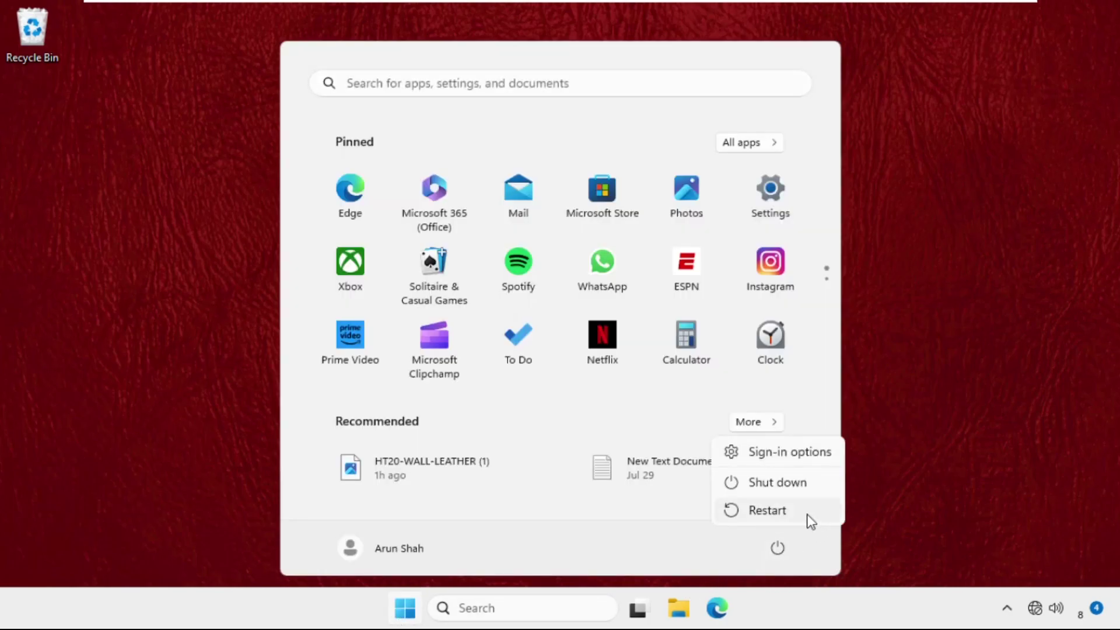